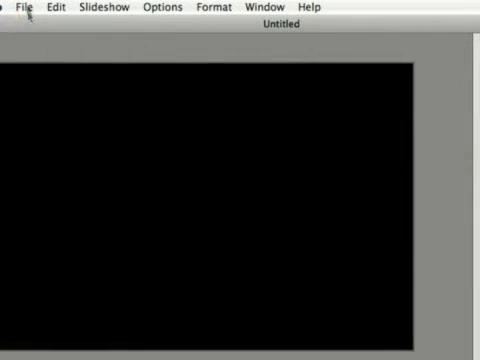
Bring up the Export Slideshow dialog and review the Where save-location choices, keeping the photos folder
{"action": "left_click", "coordinate": [26, 9]}
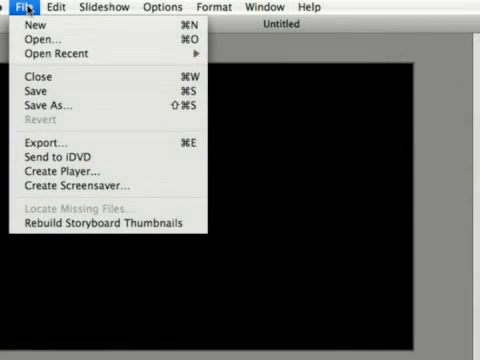
{"action": "left_click", "coordinate": [56, 141]}
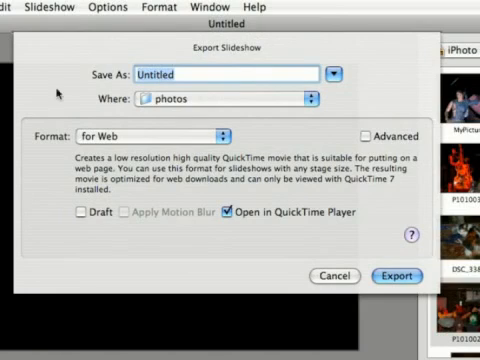
{"action": "left_click", "coordinate": [177, 105]}
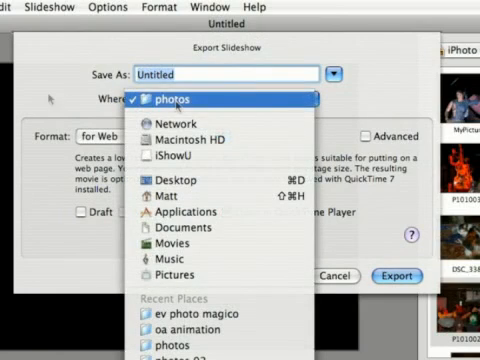
{"action": "left_click", "coordinate": [65, 100]}
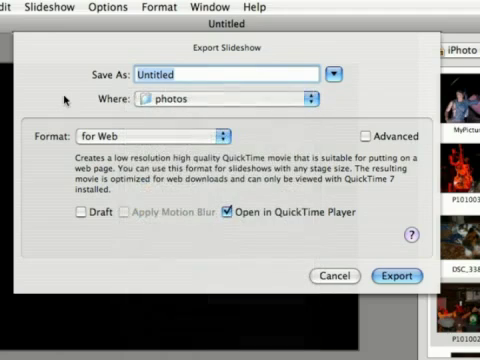
{"action": "left_click", "coordinate": [100, 137]}
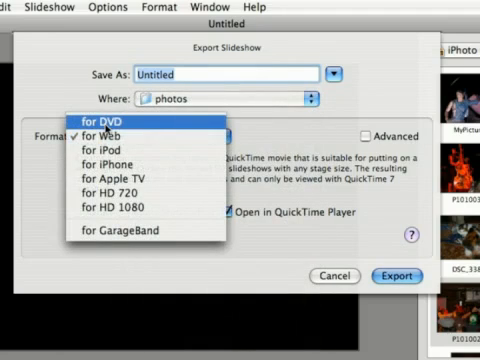
{"action": "left_click", "coordinate": [108, 124]}
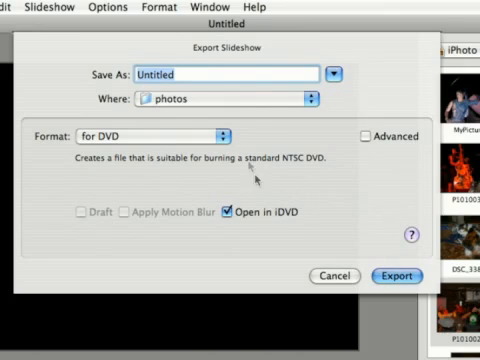
{"action": "left_click", "coordinate": [228, 213]}
{"action": "left_click", "coordinate": [110, 137]}
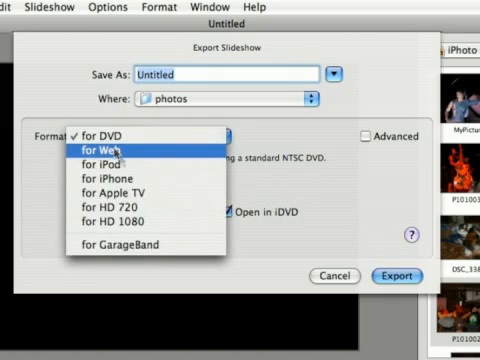
{"action": "left_click", "coordinate": [122, 150]}
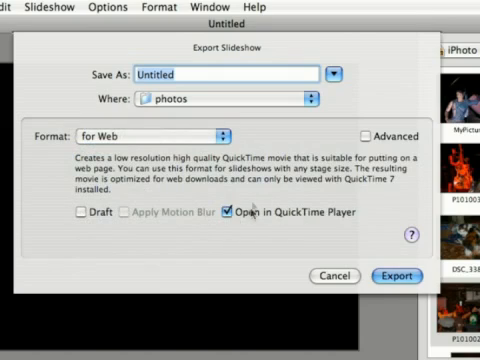
{"action": "left_click", "coordinate": [193, 140]}
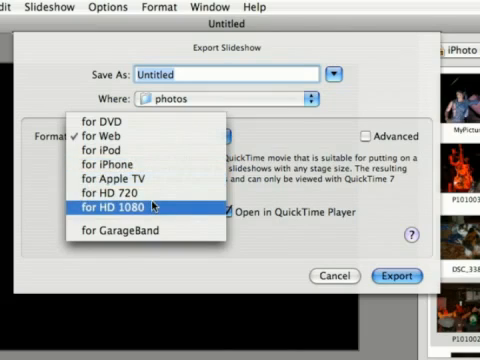
{"action": "left_click", "coordinate": [142, 144]}
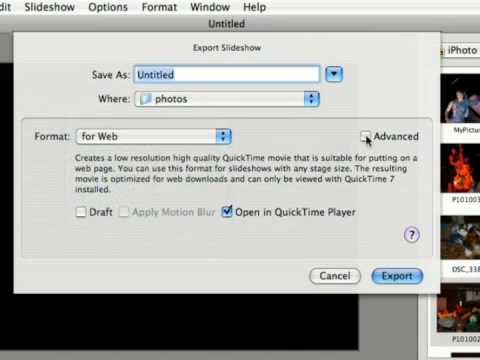
Enable Advanced, dismiss the QuickTime Customize warning, and return to the File menu without exporting
{"action": "left_click", "coordinate": [366, 136]}
{"action": "left_click", "coordinate": [281, 135]}
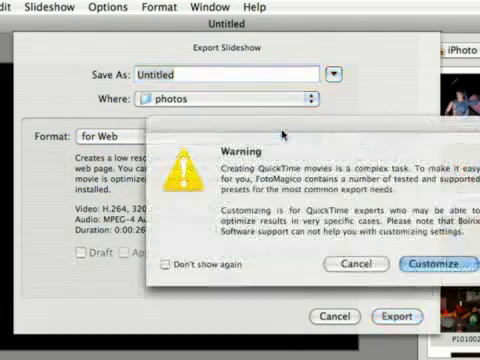
{"action": "left_click", "coordinate": [352, 265]}
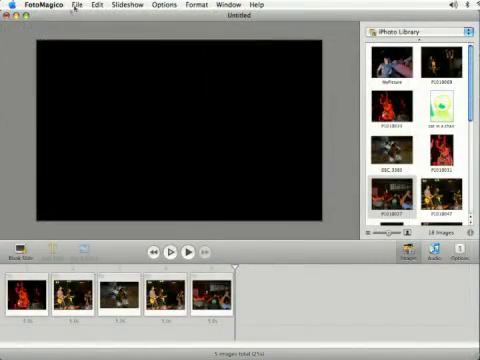
{"action": "left_click", "coordinate": [75, 6]}
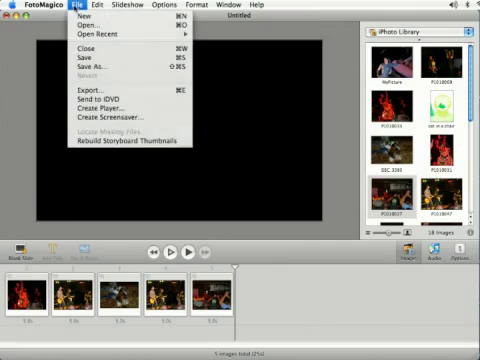
{"action": "left_click", "coordinate": [104, 107]}
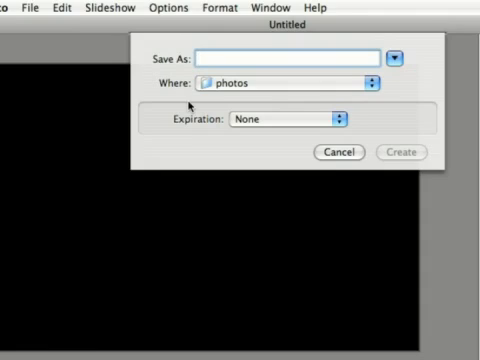
{"action": "left_click", "coordinate": [257, 120]}
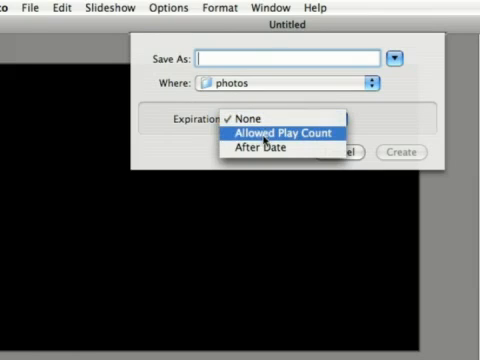
{"action": "left_click", "coordinate": [209, 135]}
{"action": "left_click", "coordinate": [357, 151]}
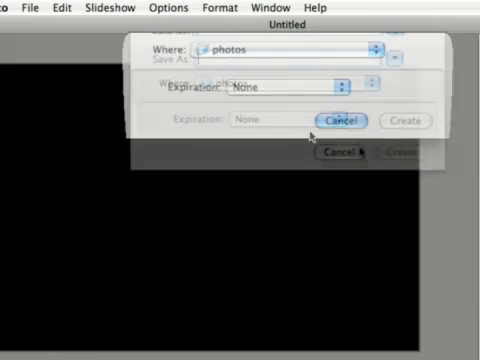
{"action": "left_click", "coordinate": [33, 8]}
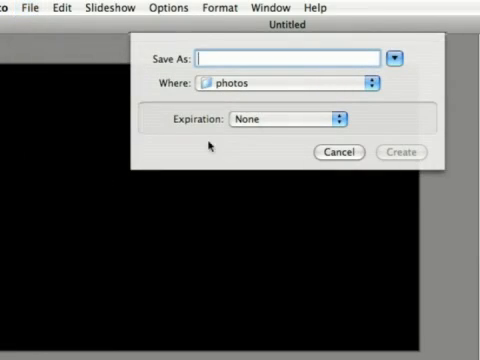
Keep the screensaver's Expiration at None and cancel creating it
{"action": "left_click", "coordinate": [258, 121]}
{"action": "left_click", "coordinate": [248, 119]}
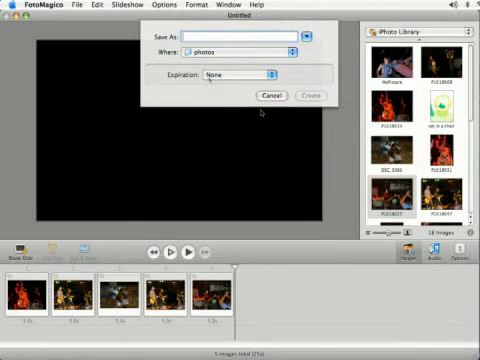
{"action": "left_click", "coordinate": [268, 98]}
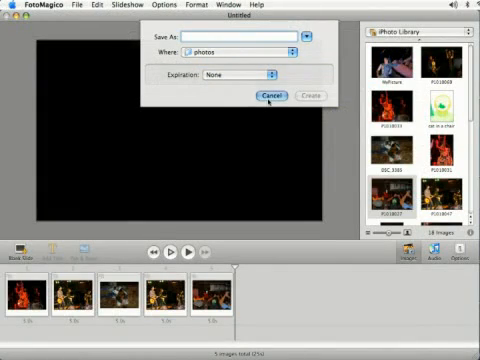